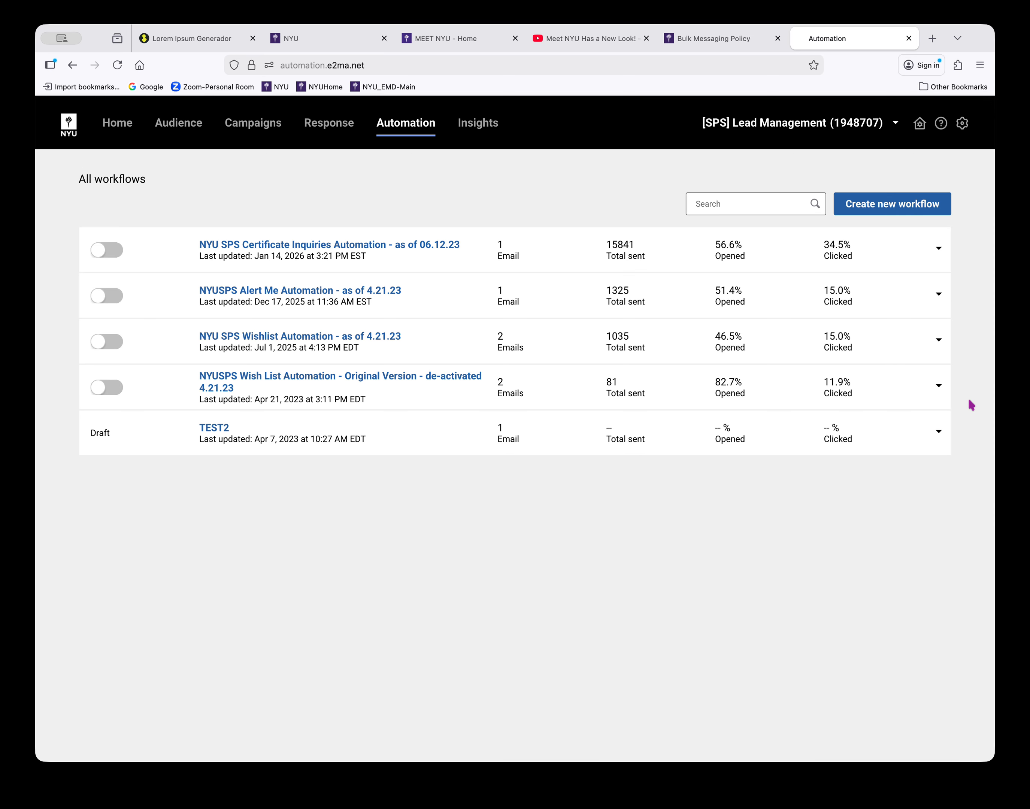
Open the NYU SPS Wishlist Automation workflow, review its audience, trigger, waits and mailing response data, and return to the workflow list
left_click(938, 338)
left_click(898, 363)
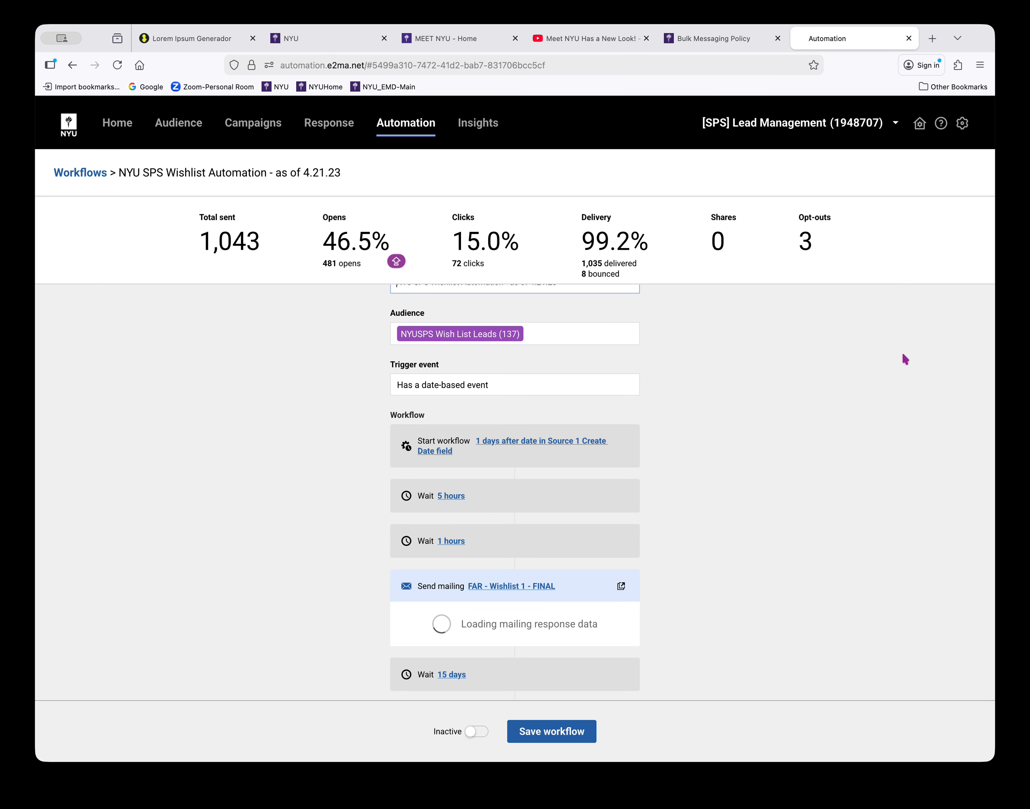
scroll(902, 355, "up", 2)
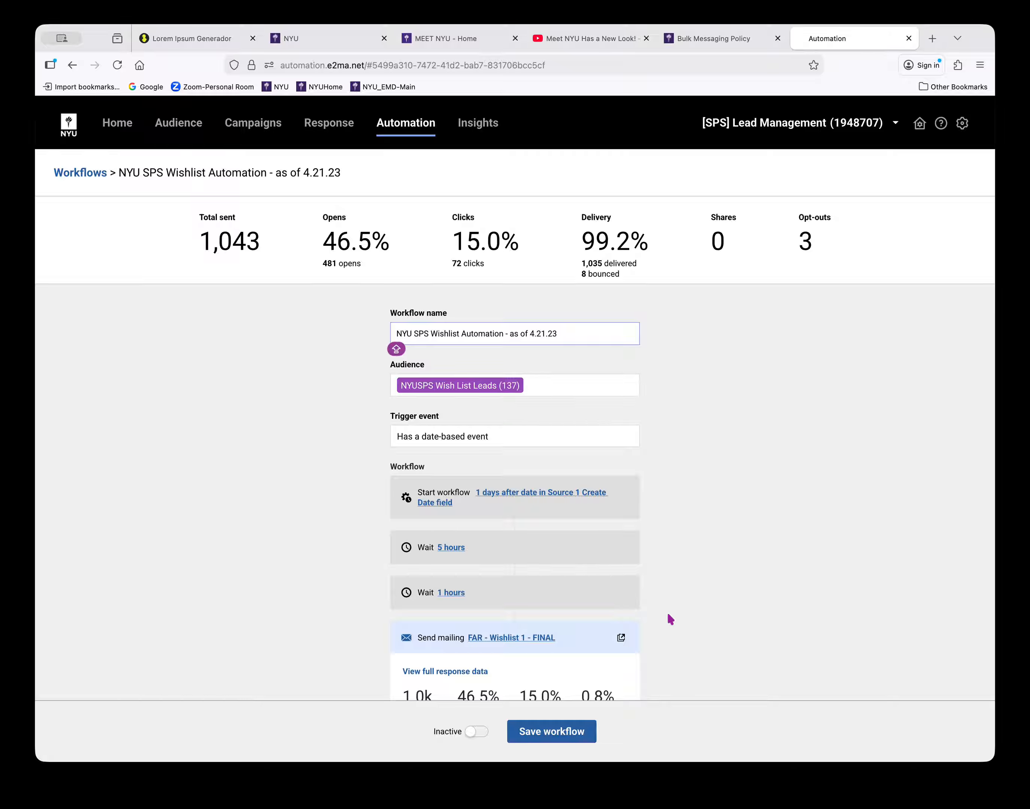
scroll(676, 589, "down", 5)
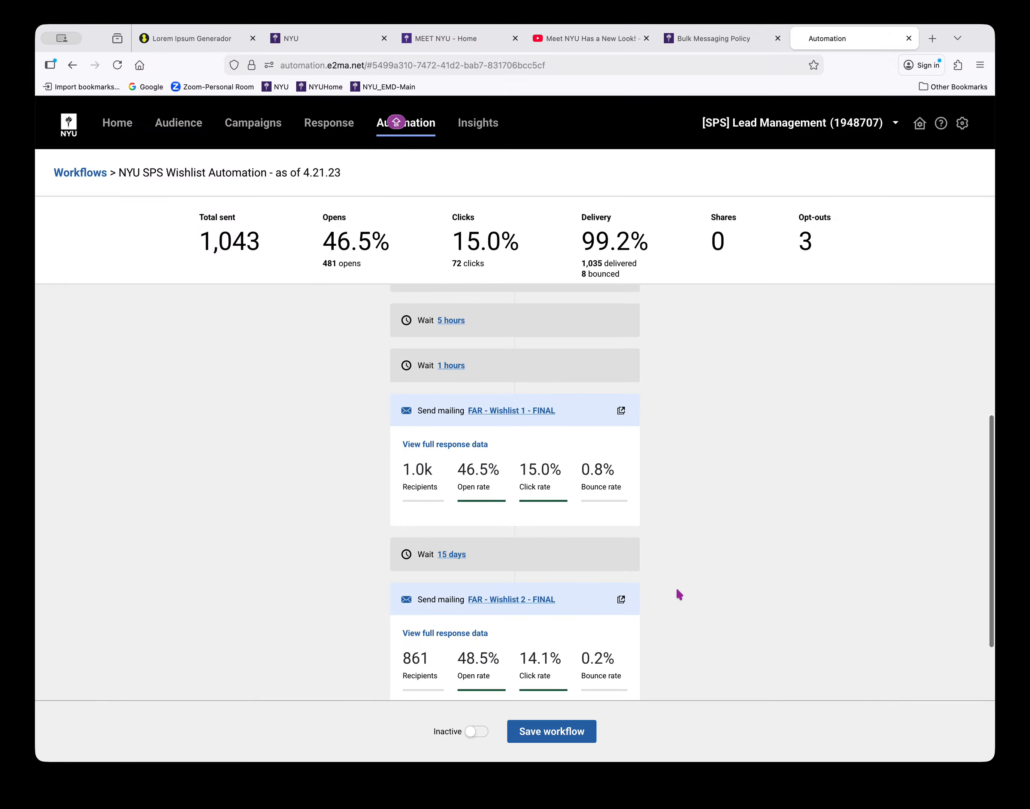
scroll(678, 590, "down", 3)
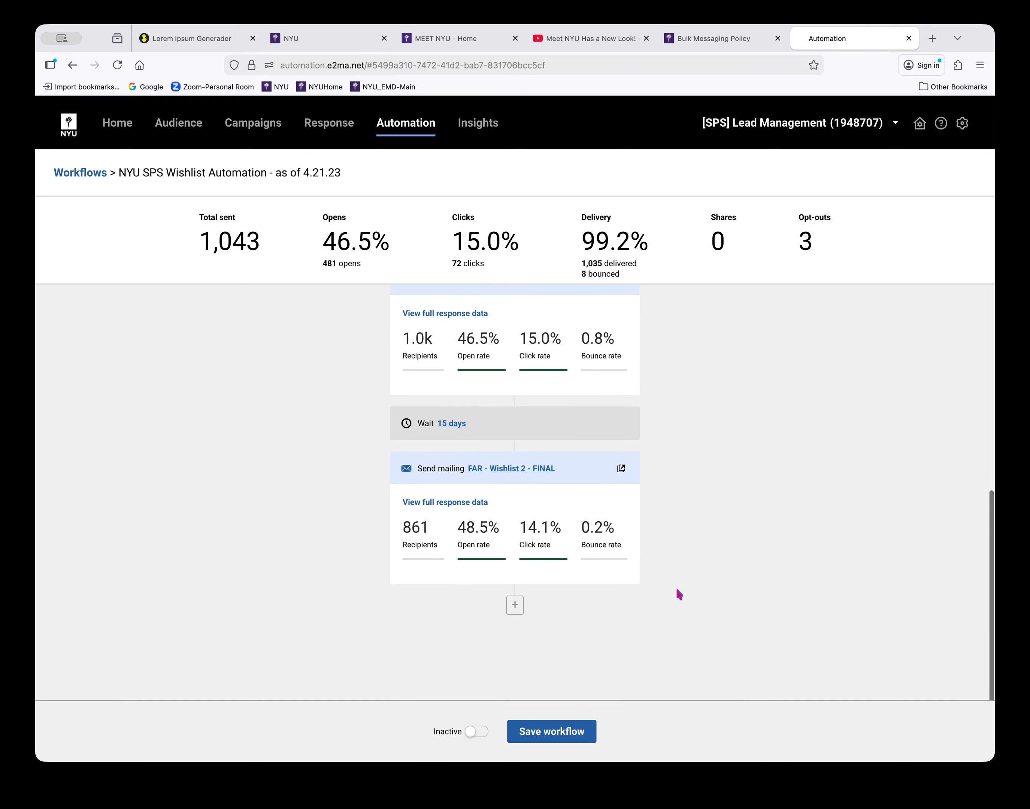
scroll(676, 589, "up", 3)
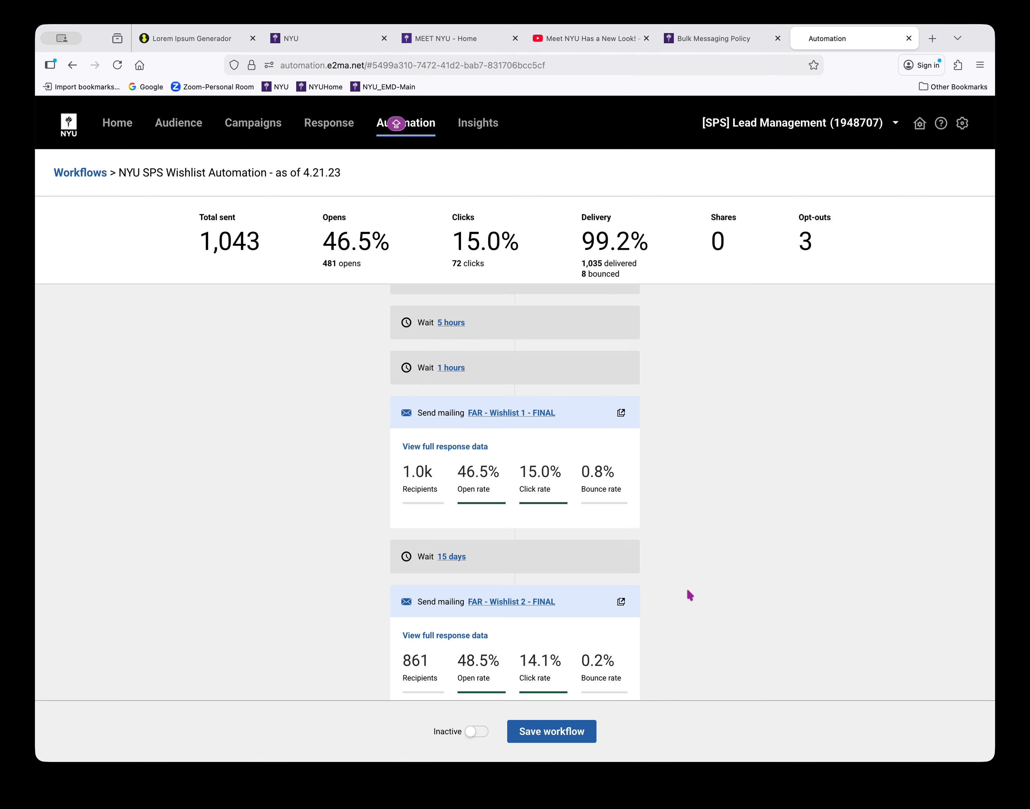
left_click(67, 176)
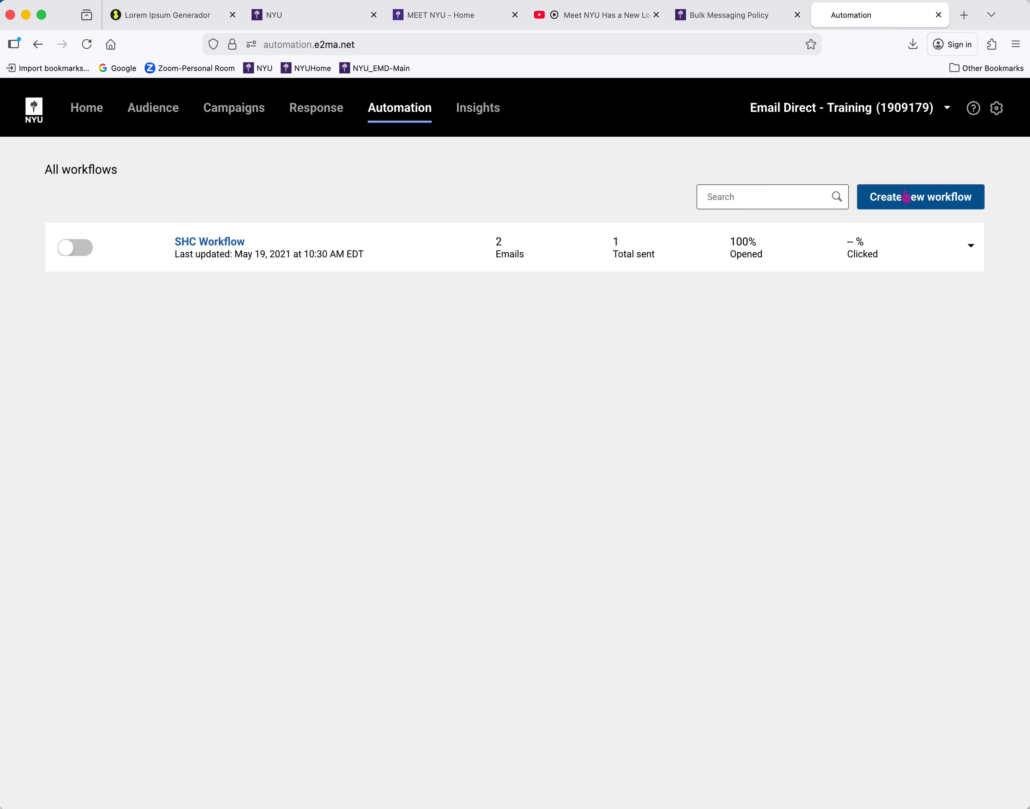
Create a new workflow named "Email Direct - New Contact Signed Up"
left_click(904, 196)
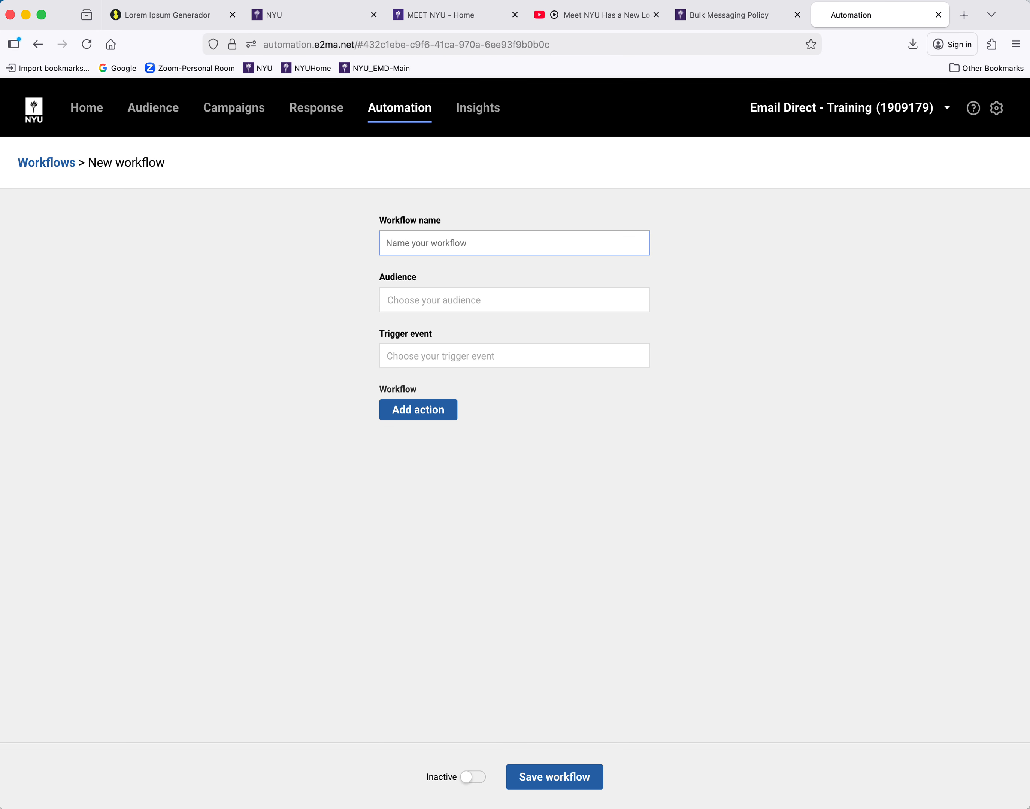
key("super+Tab")
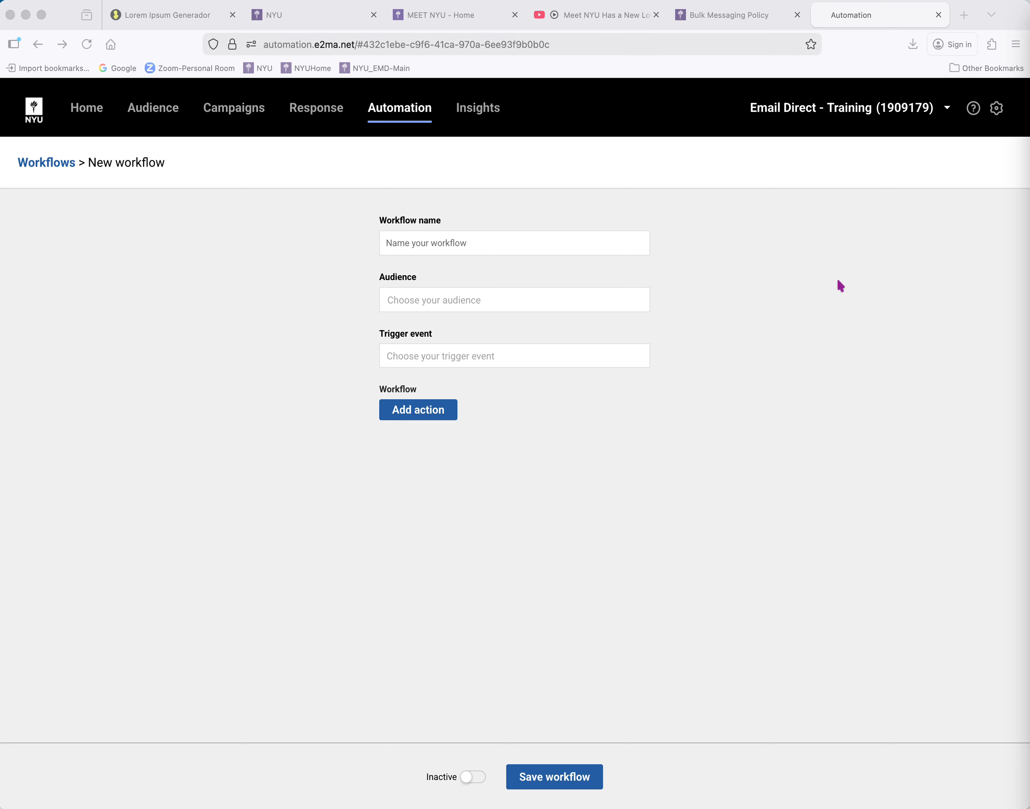
left_click(589, 240)
type("Email Direct - New Contact Signed Up")
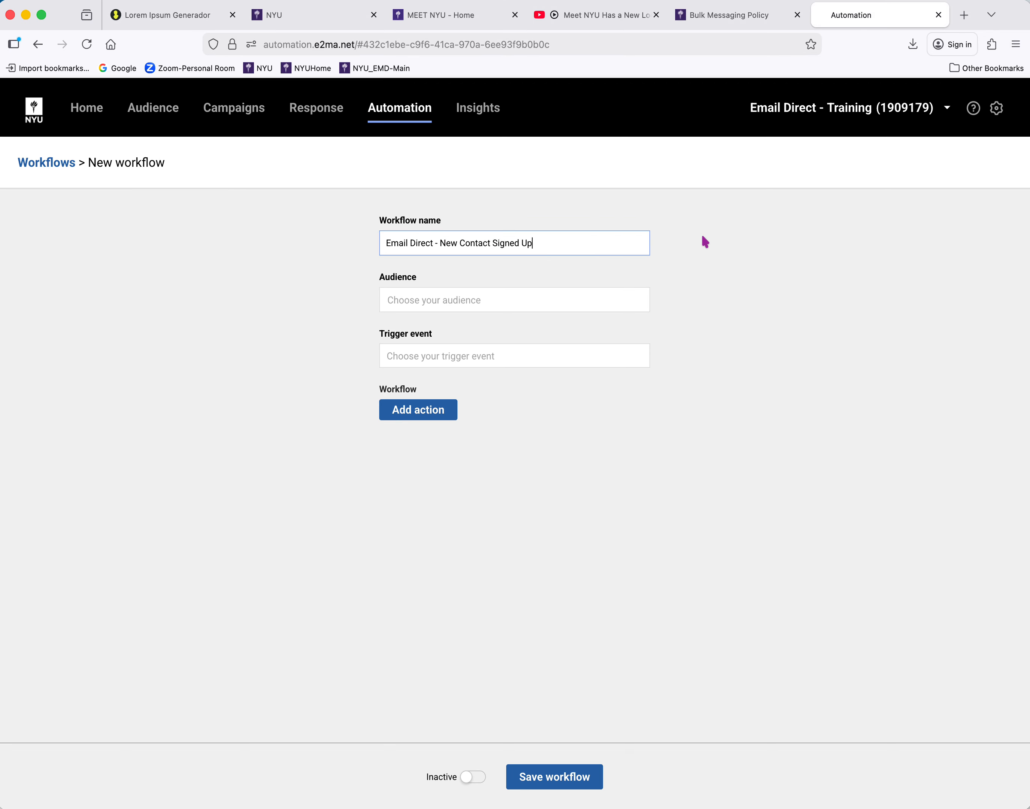
left_click(648, 117)
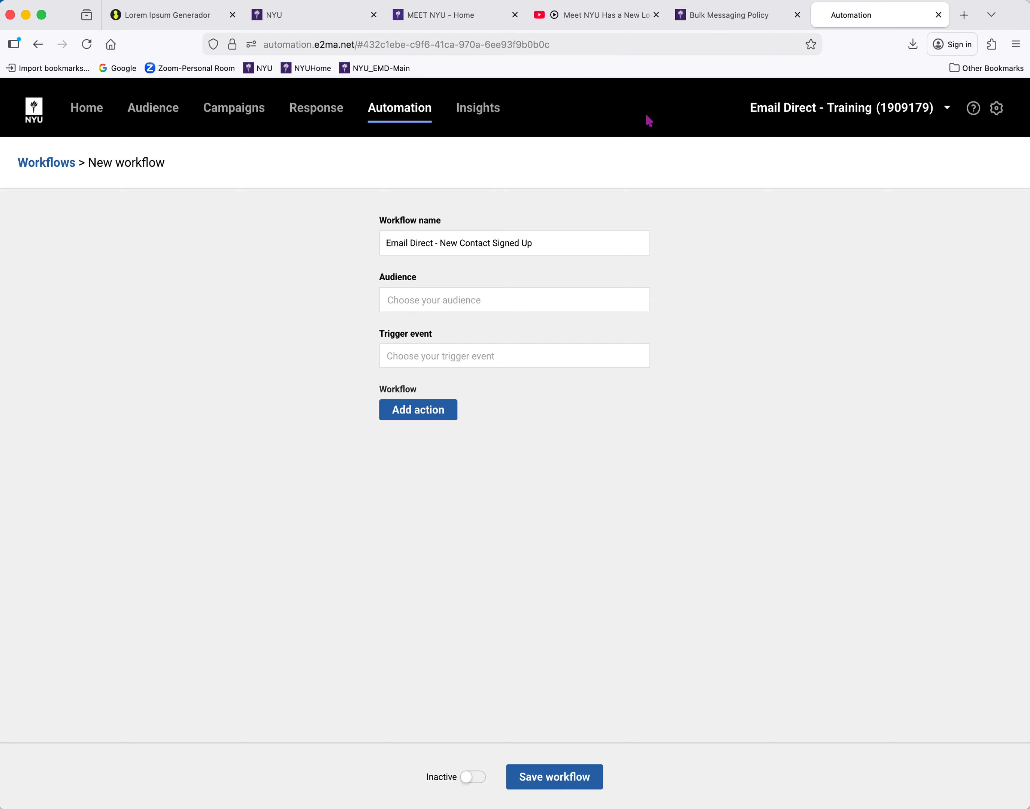
Look over the available groups and segments, and set the workflow's audience to "Any contact in my audience"
left_click(541, 296)
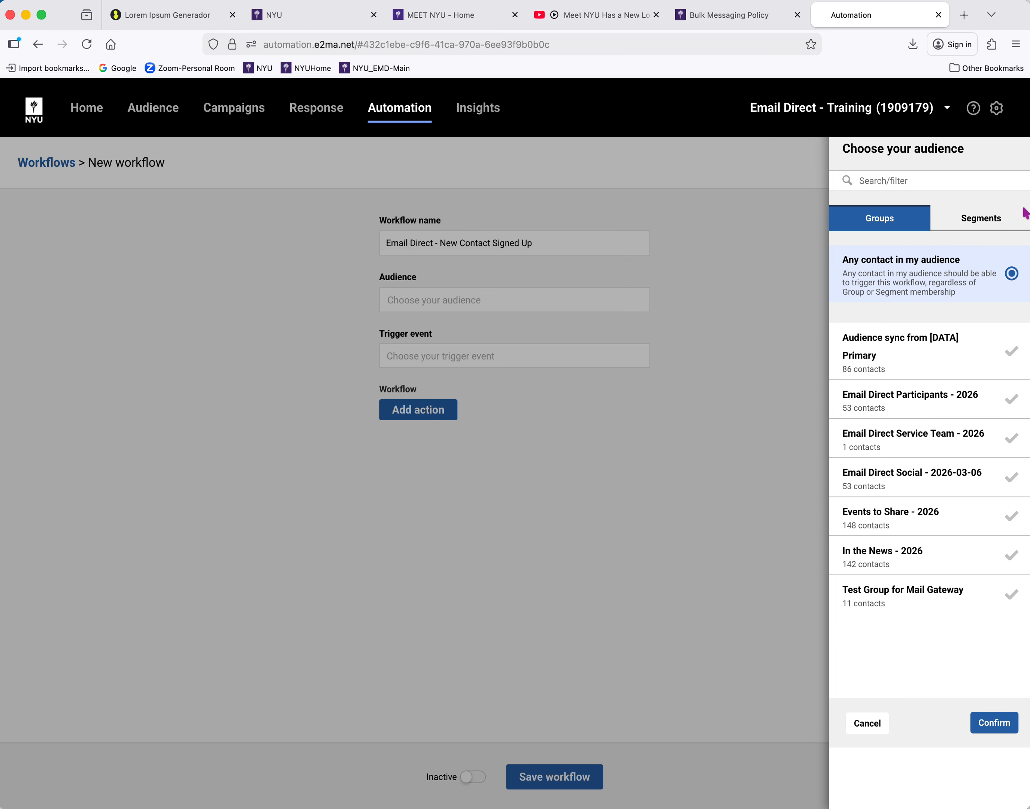
left_click(1001, 221)
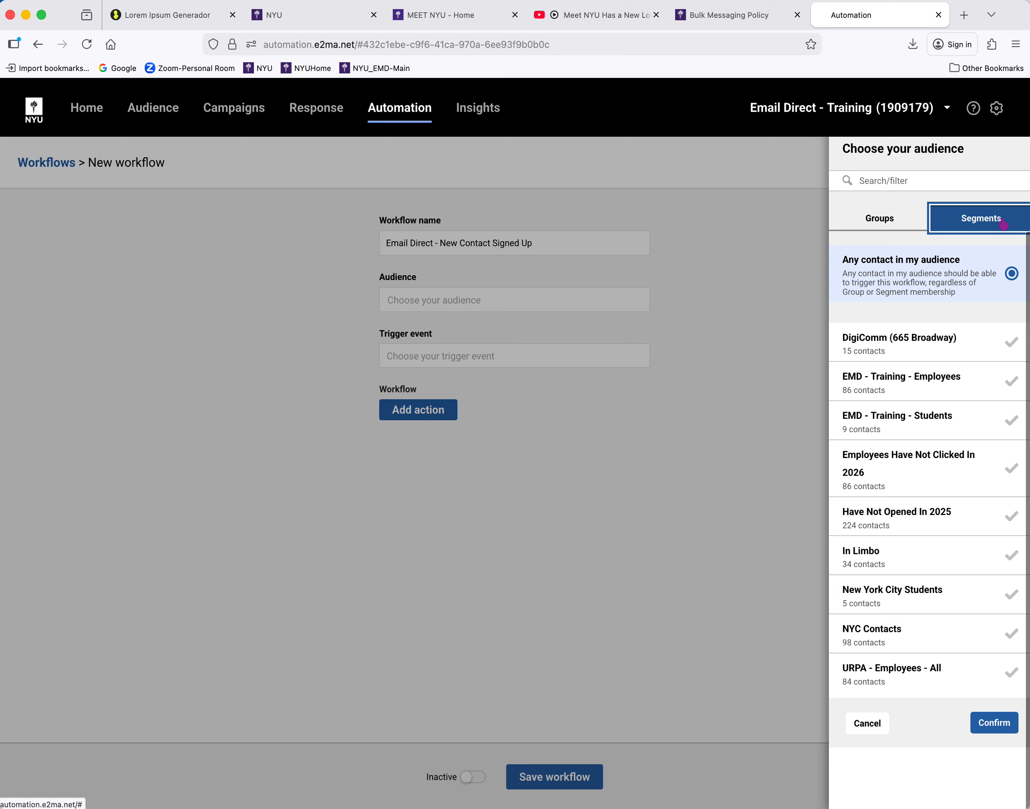
left_click(897, 224)
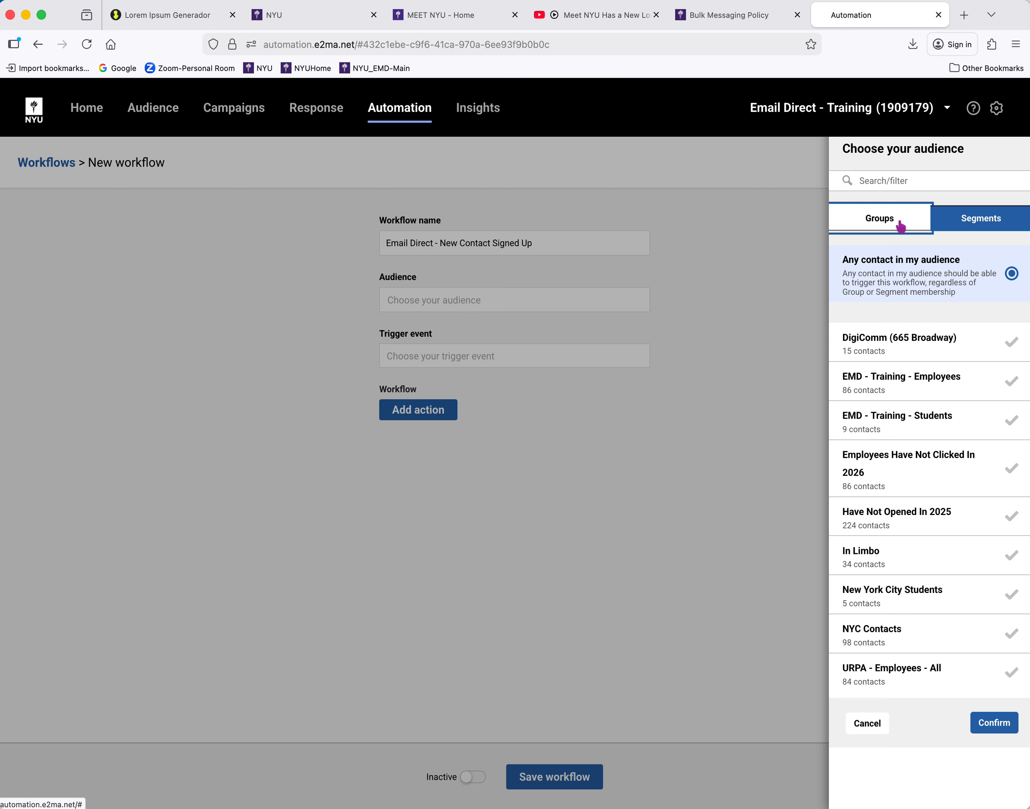
left_click(900, 225)
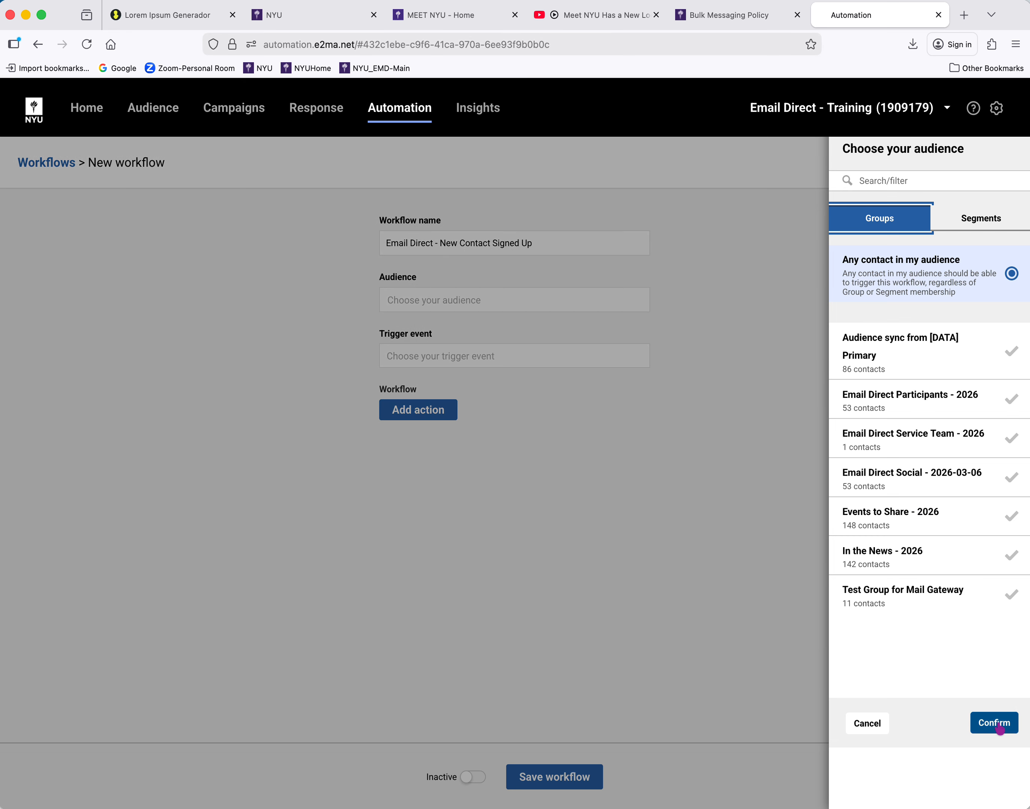
left_click(1000, 726)
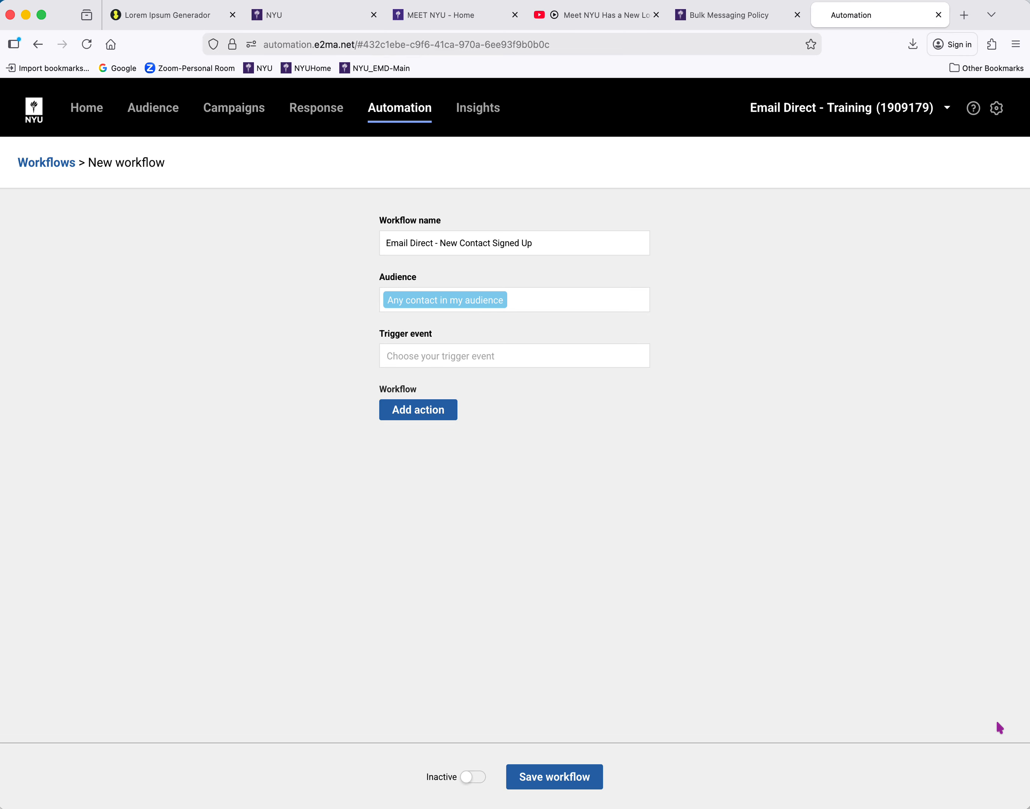
Set the trigger event to Email signup with "Your Default Signup Form" as the only signup source
left_click(603, 359)
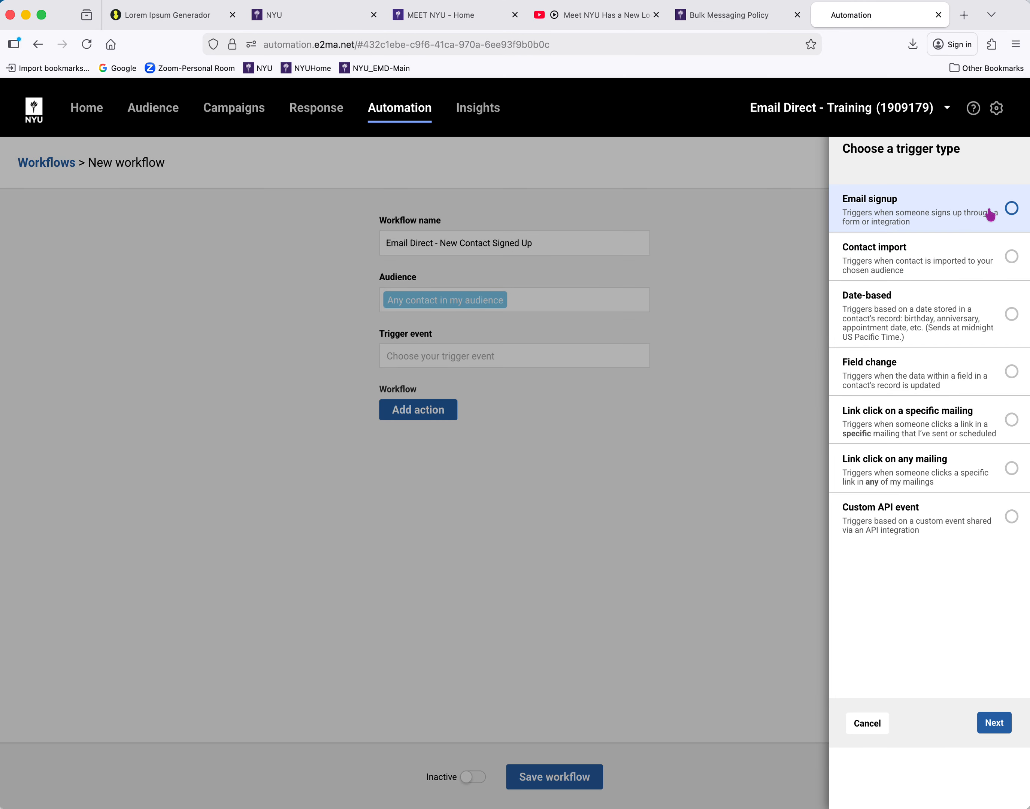
left_click(1010, 208)
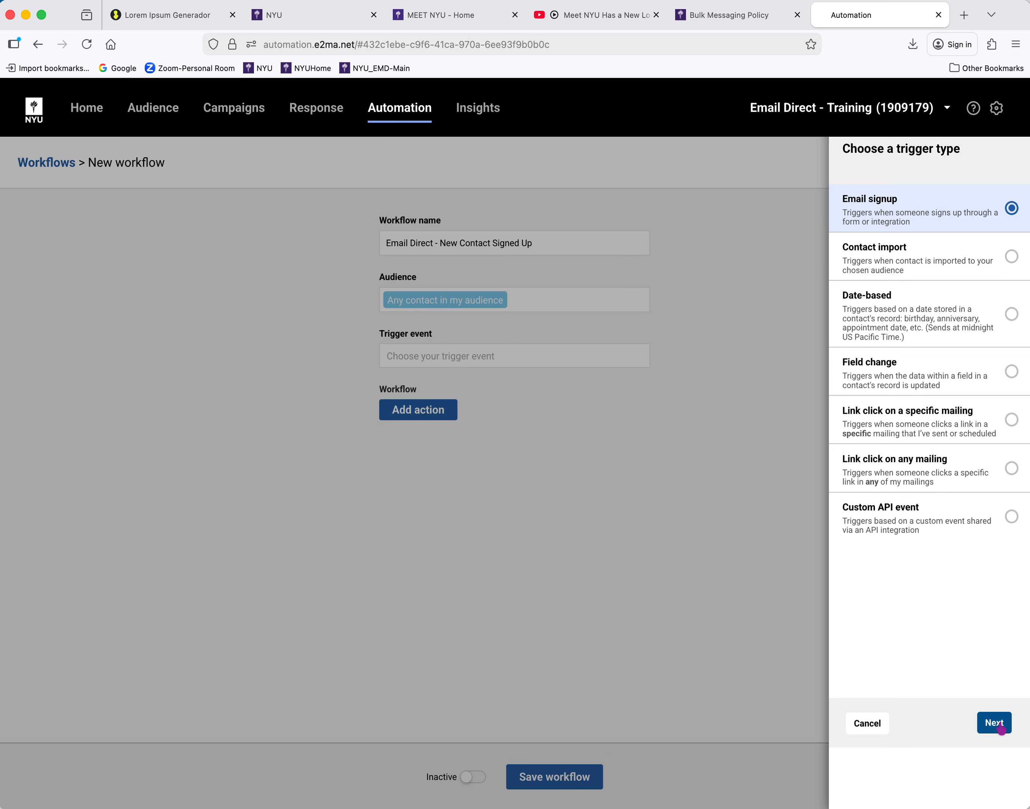
left_click(998, 724)
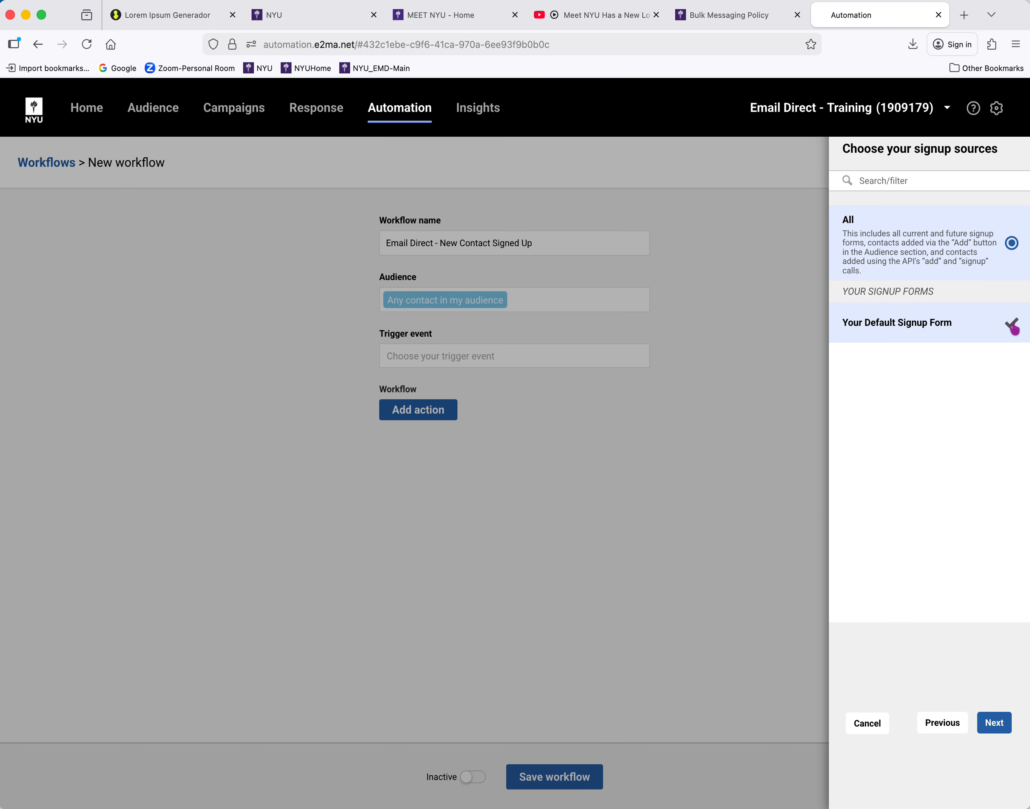
left_click(1013, 326)
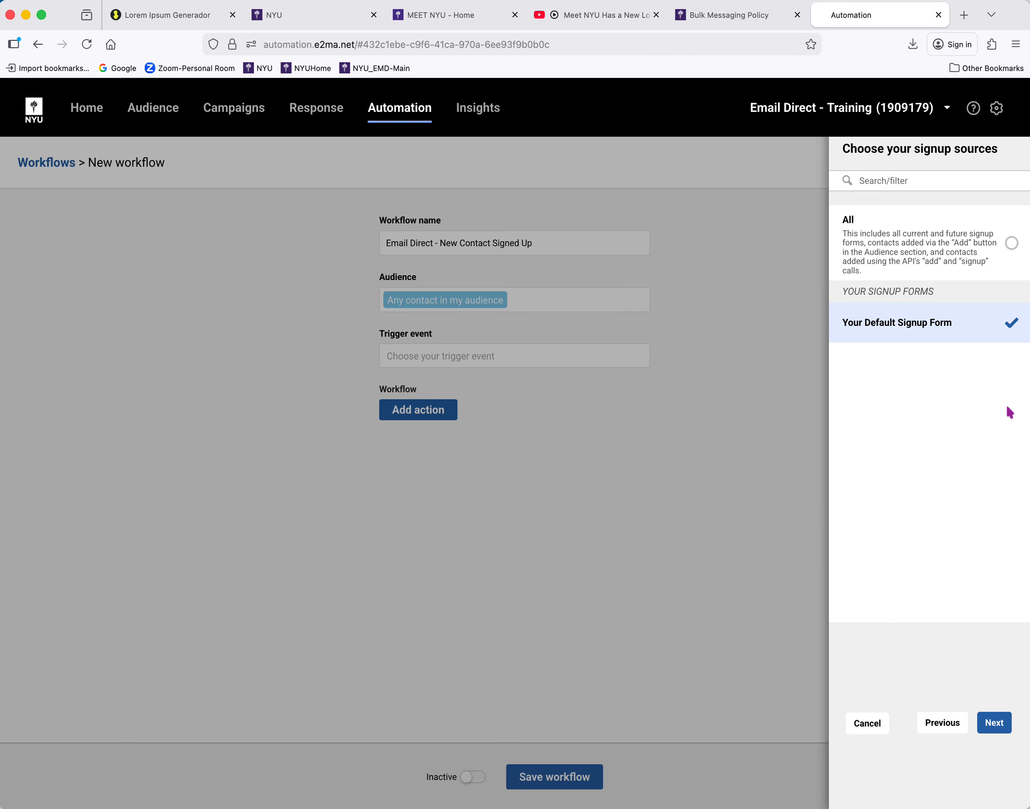
left_click(1000, 727)
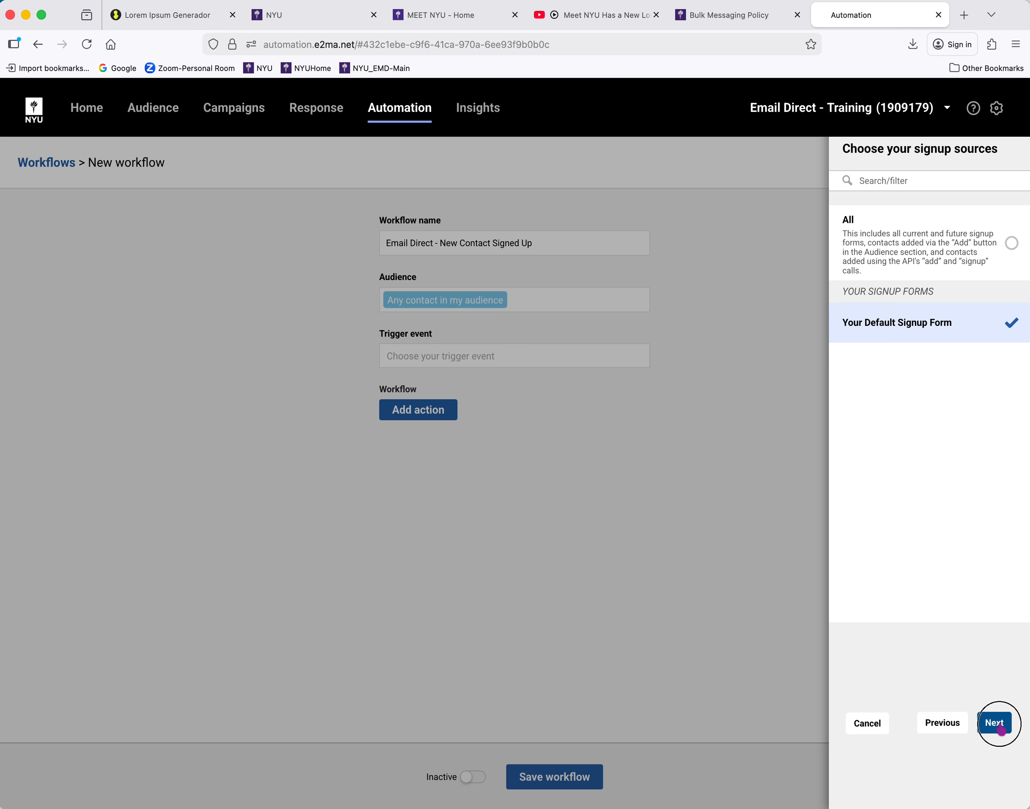
left_click(1000, 727)
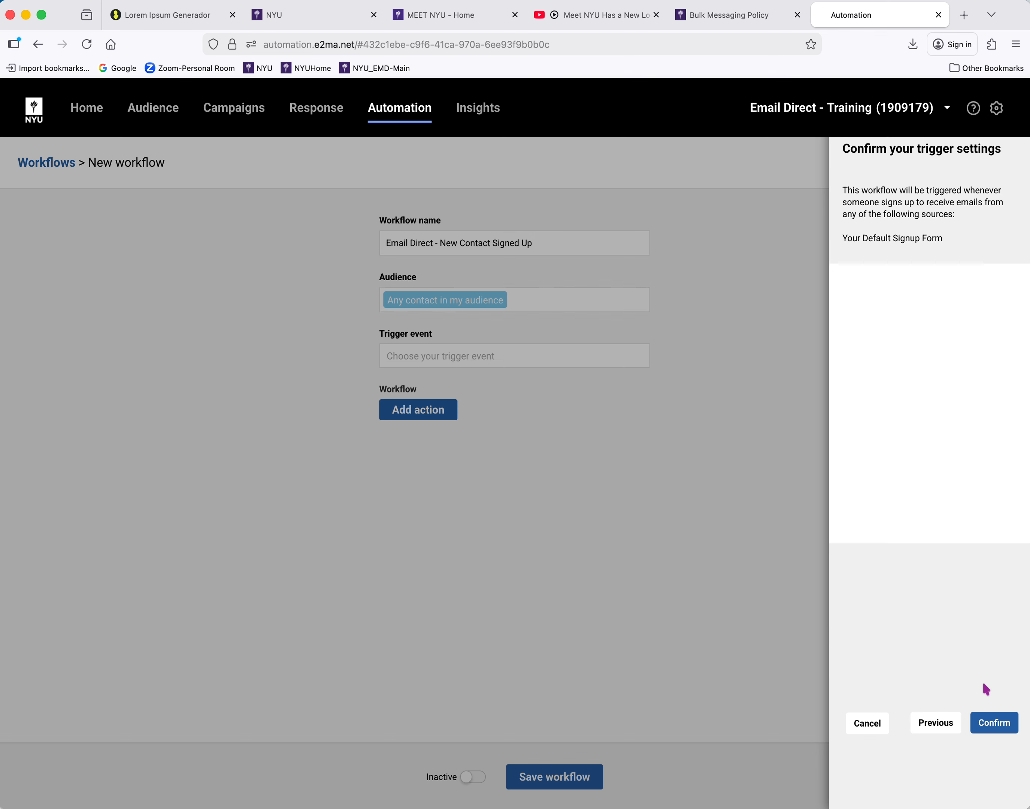
left_click(993, 728)
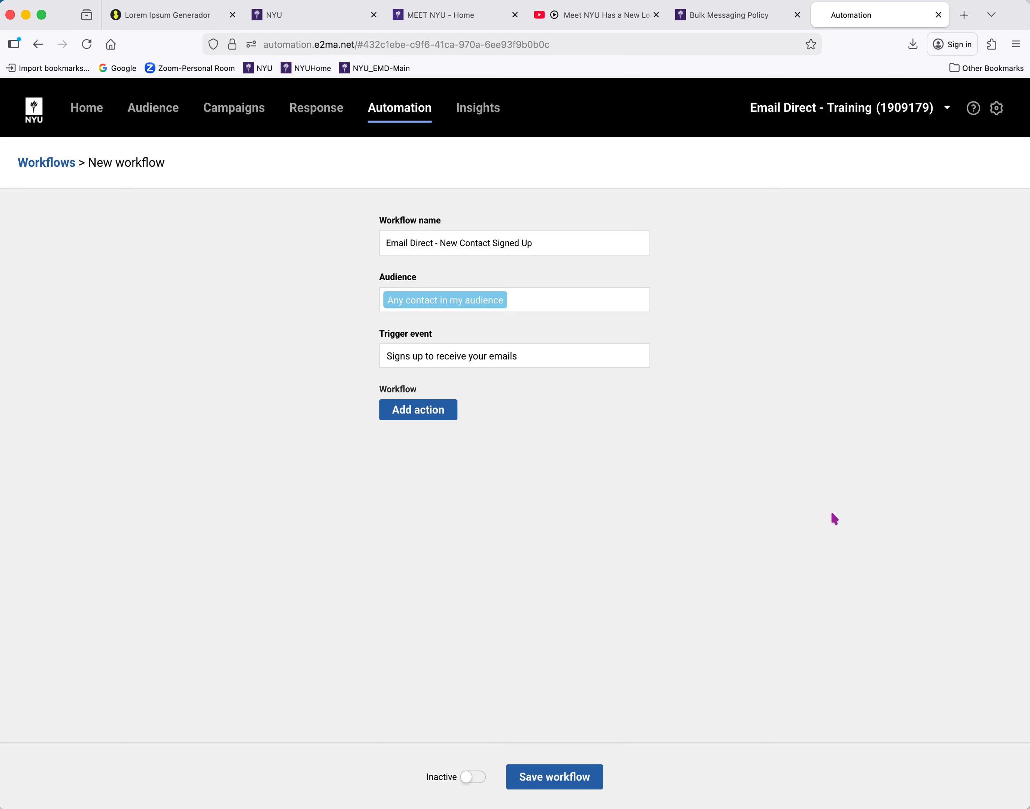
Add a Send mailing action using "Example-New Editor-NYU Basic (w/Unsub)", then save and publish that mailing
left_click(416, 415)
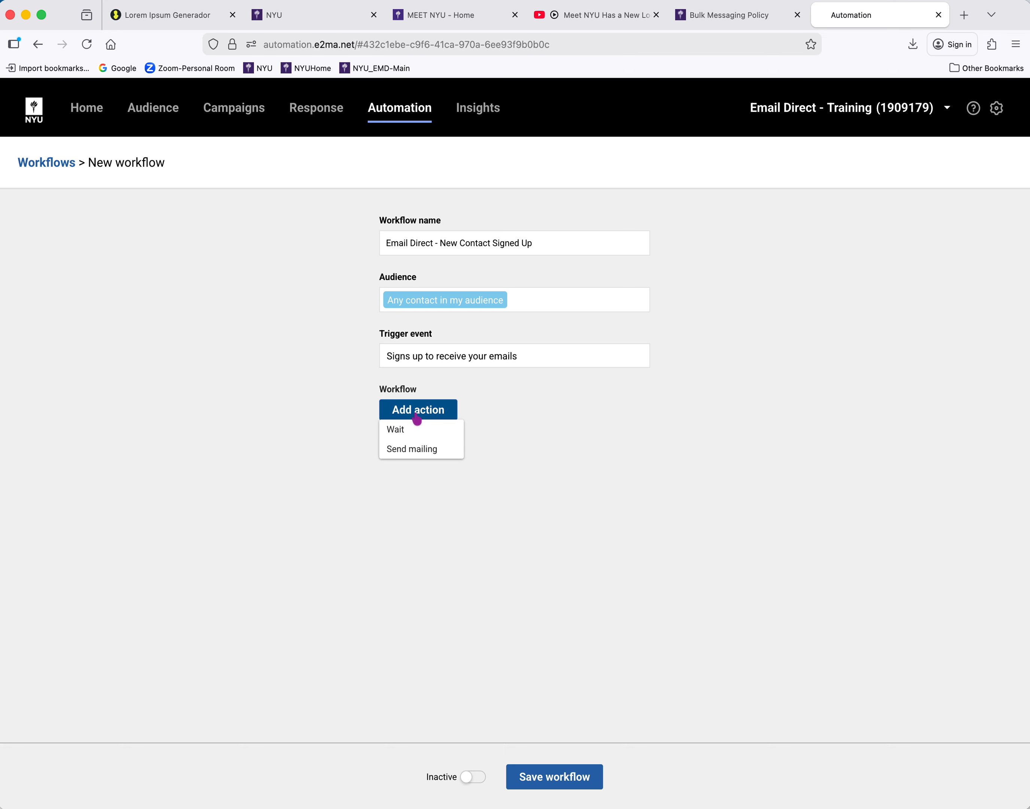
left_click(416, 449)
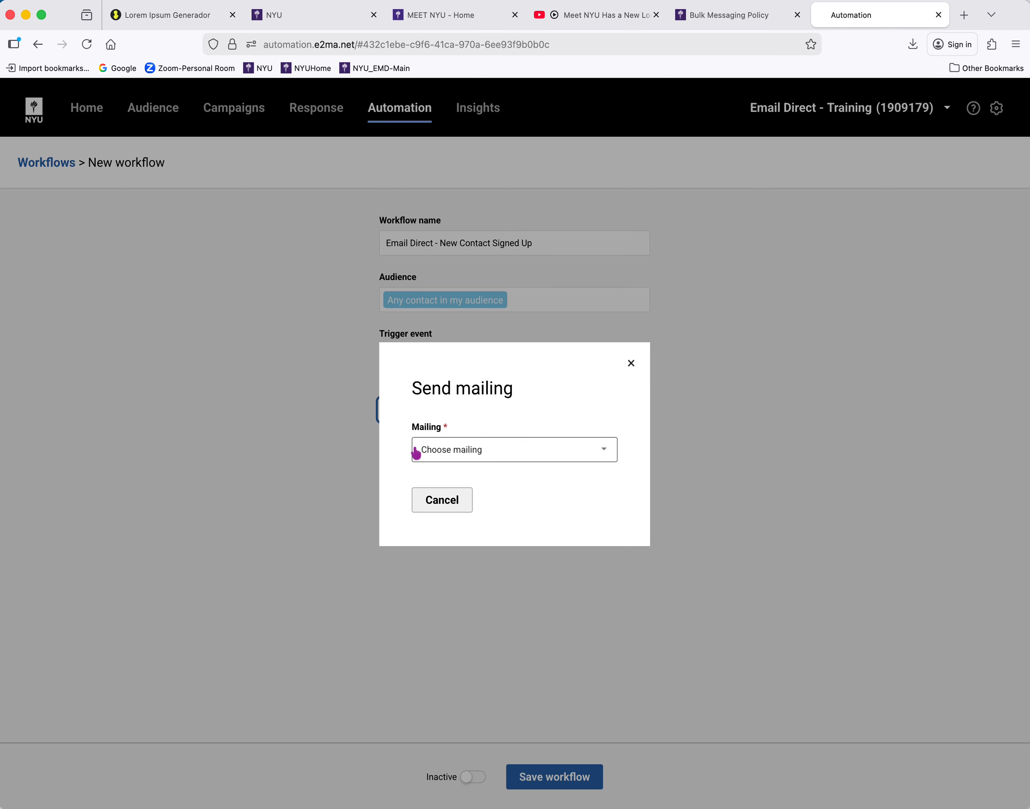
left_click(605, 449)
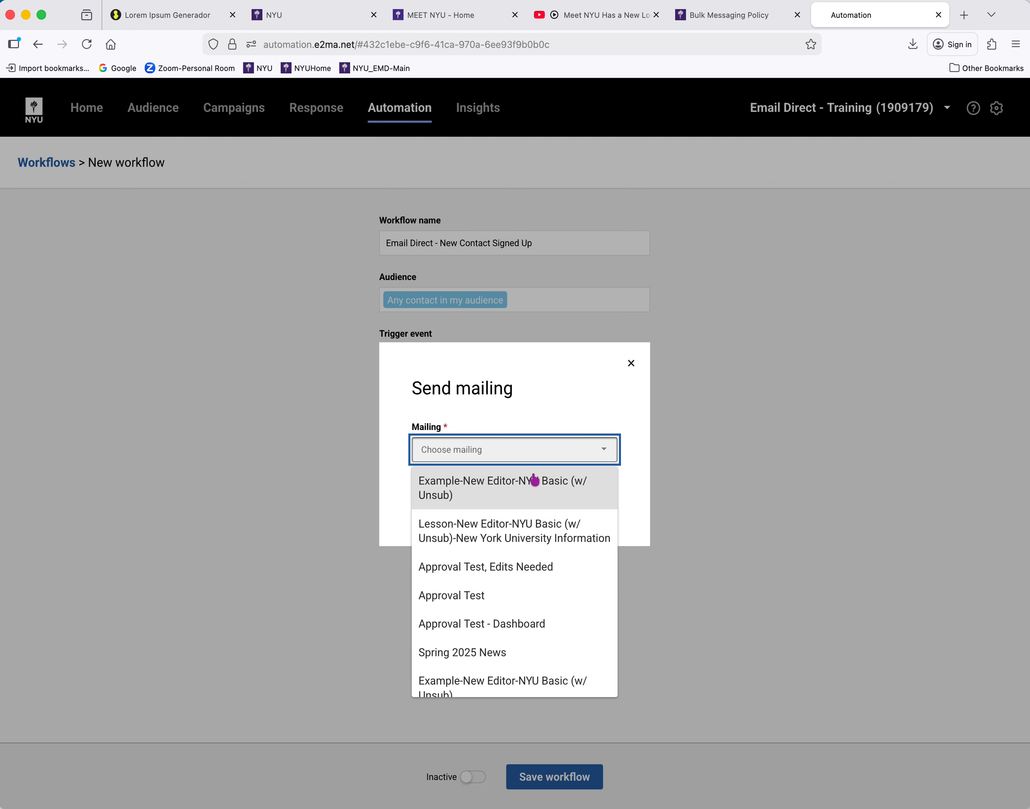
left_click(532, 481)
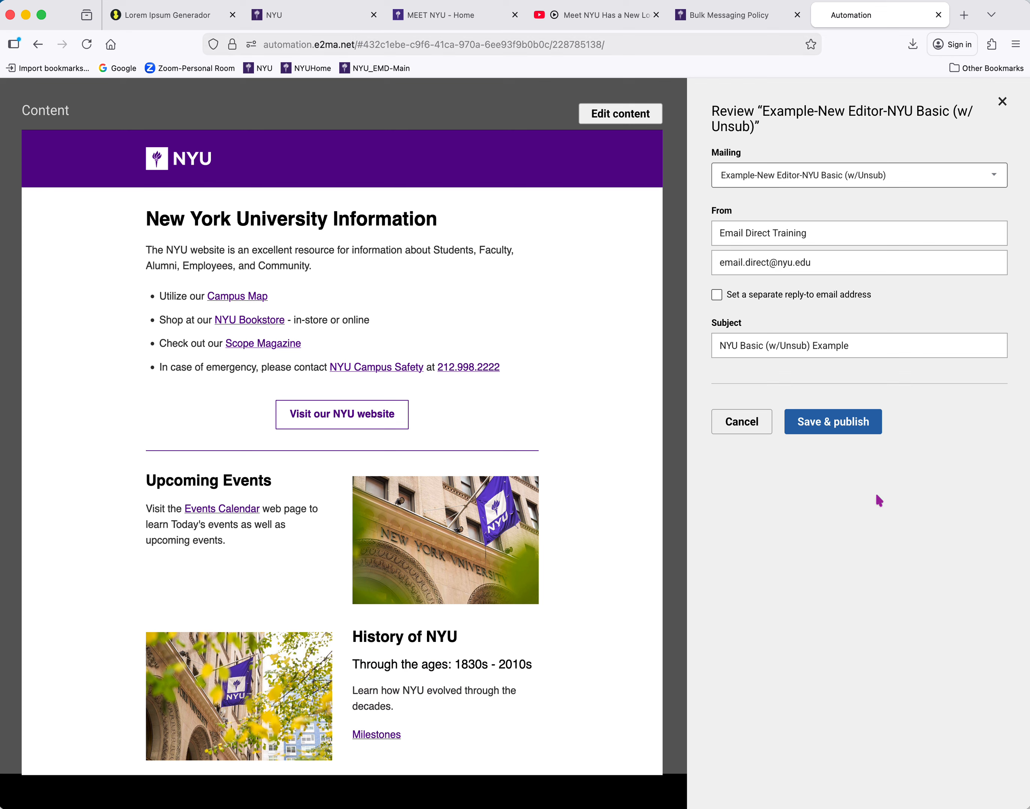
left_click(852, 429)
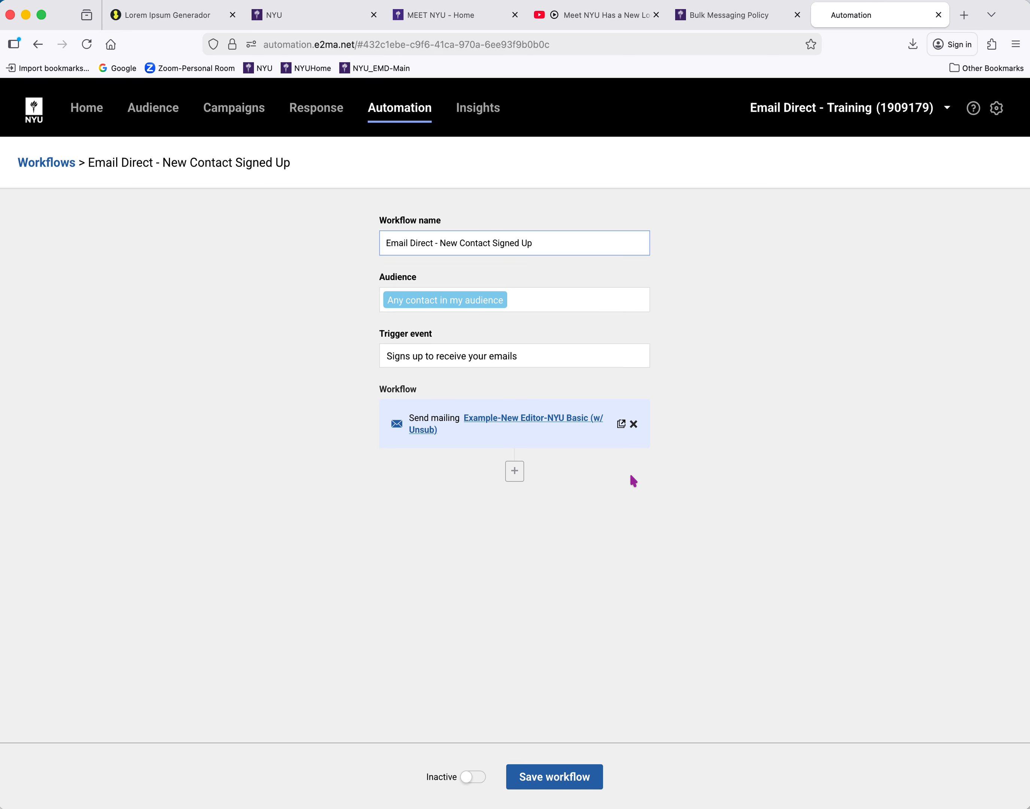
Add a Wait action of 1 days after the mailing in the workflow
left_click(517, 474)
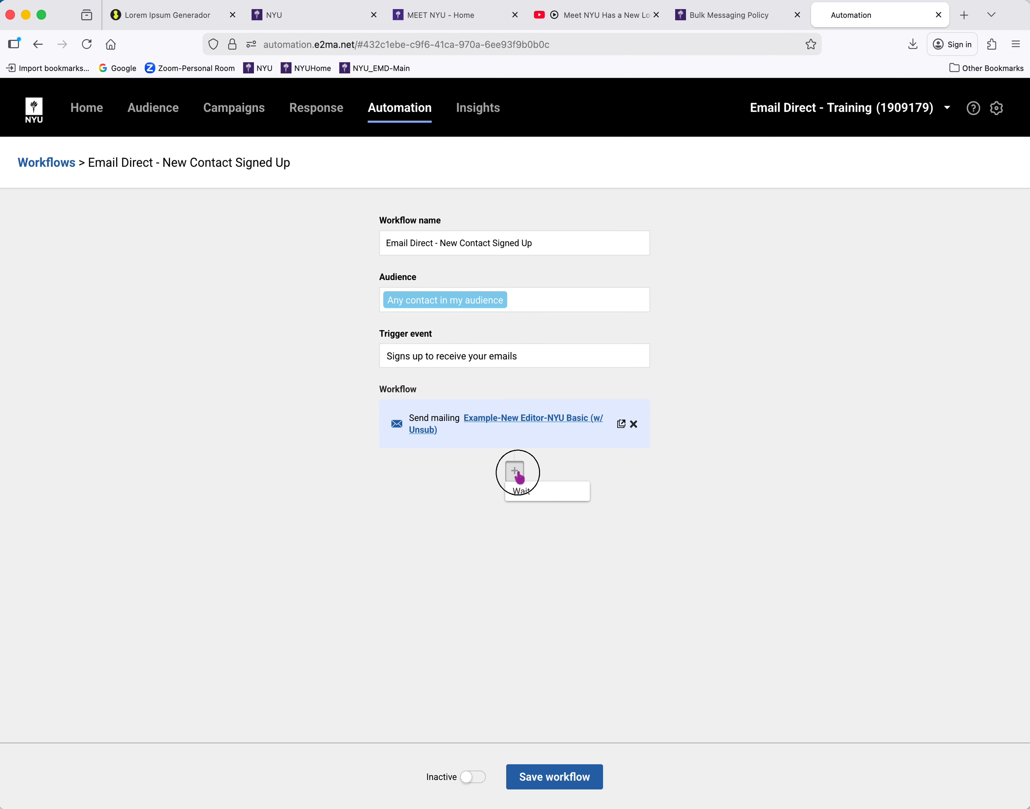
left_click(525, 493)
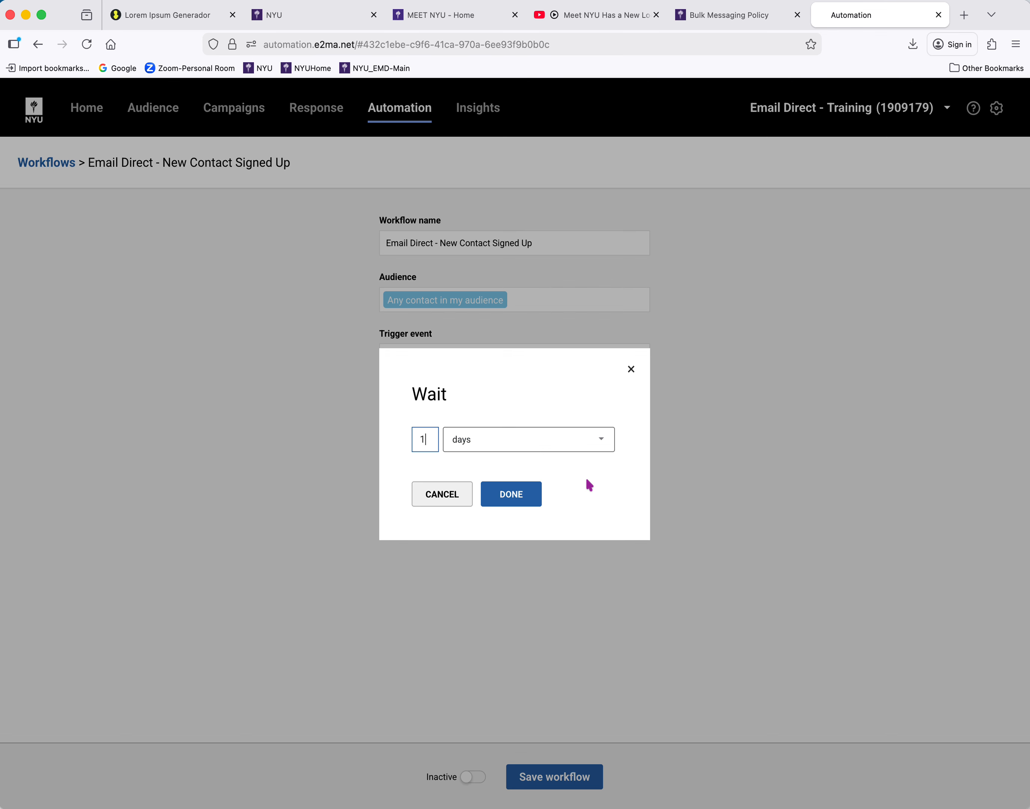
left_click(604, 437)
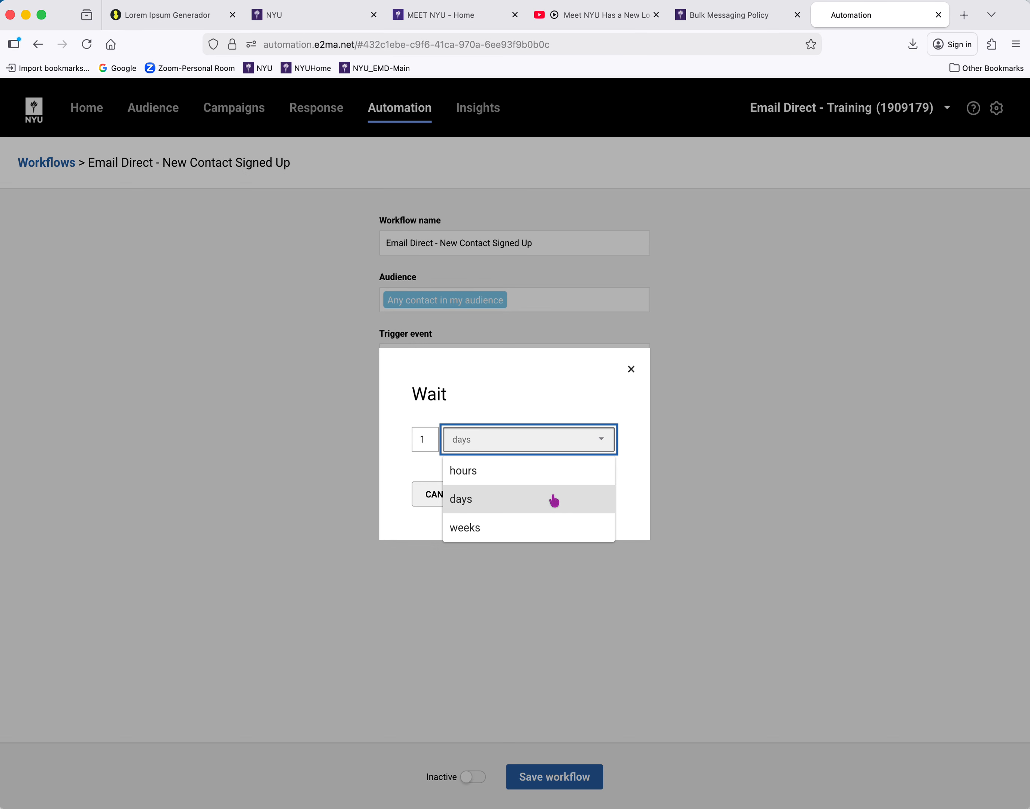
left_click(534, 500)
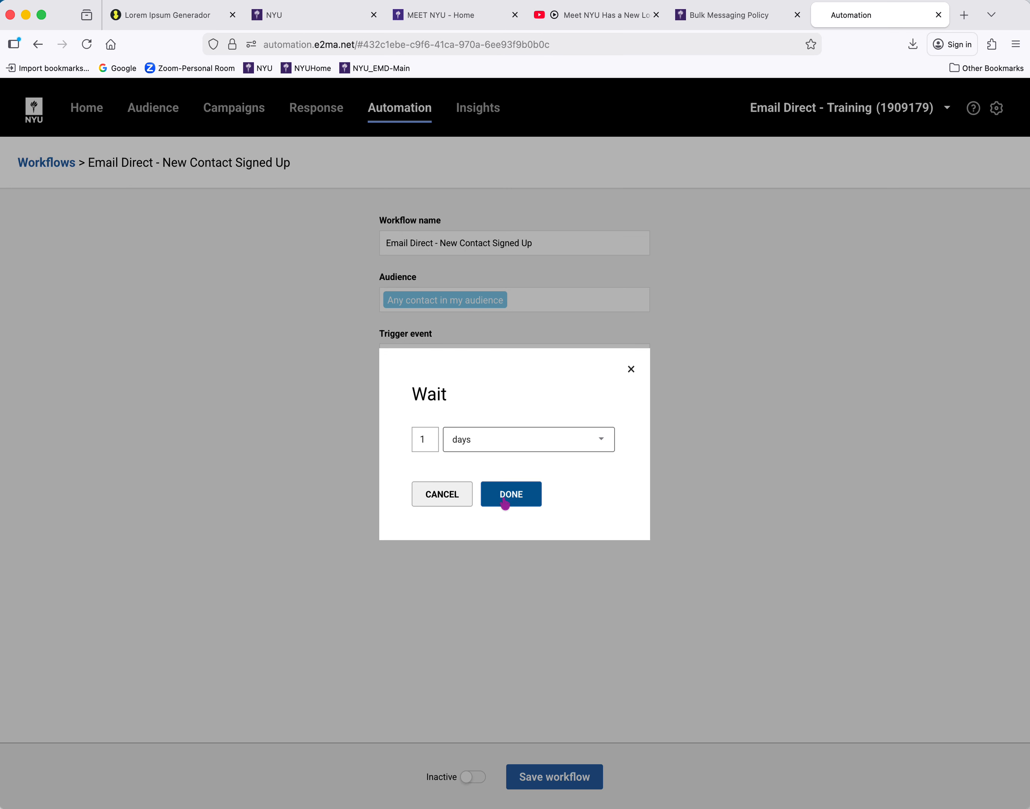
left_click(503, 498)
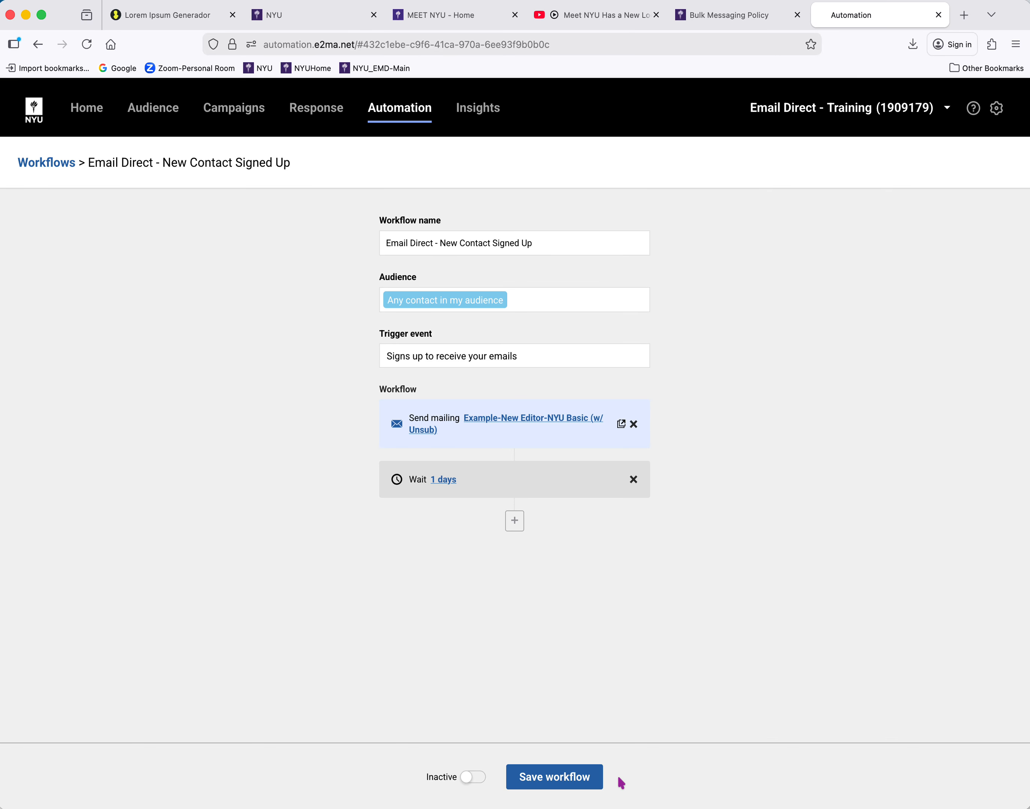
Save the workflow, set it to active, and return to the list of all workflows
left_click(570, 780)
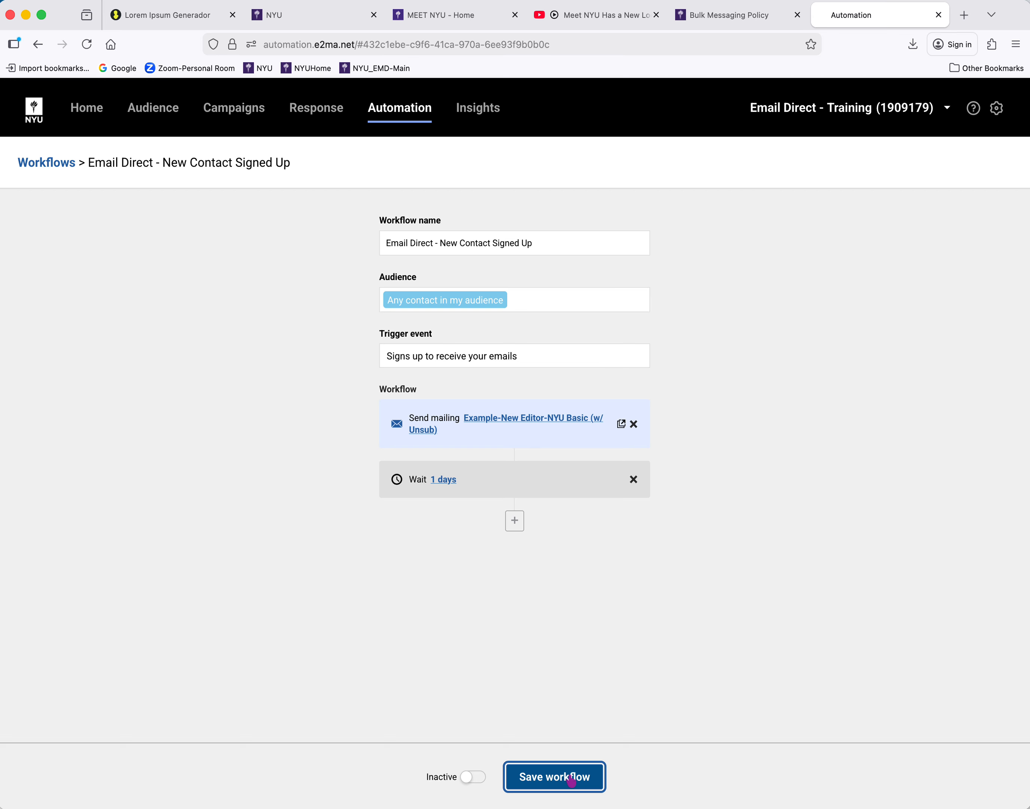
left_click(474, 777)
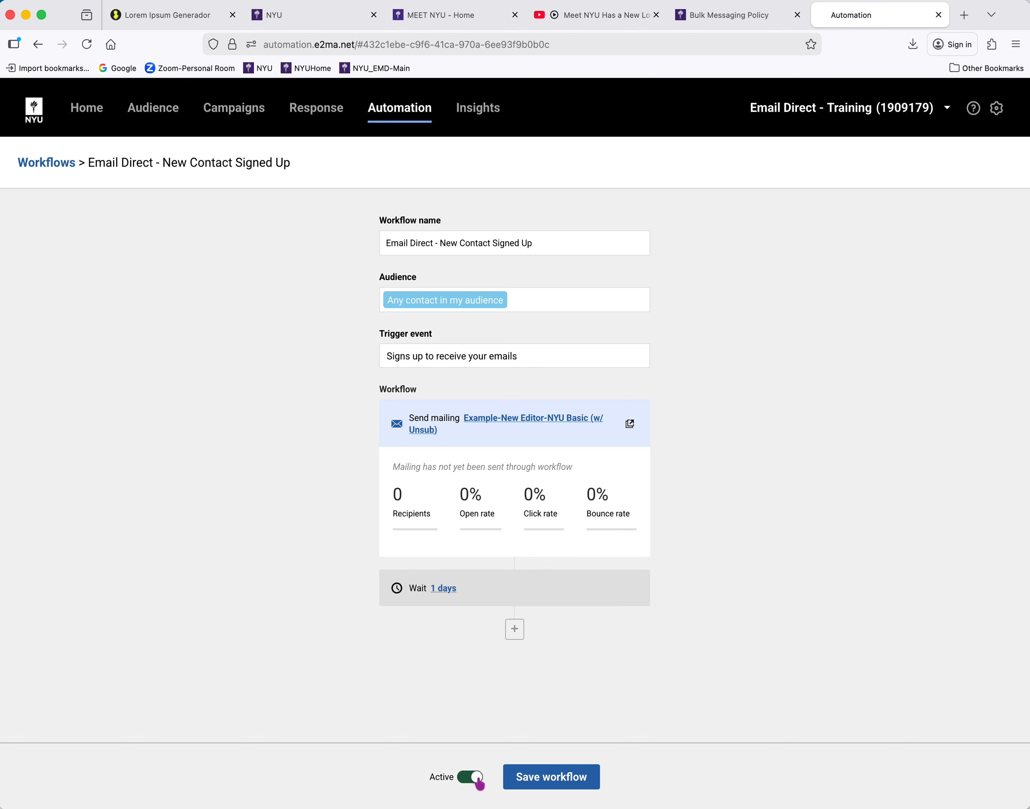
left_click(415, 109)
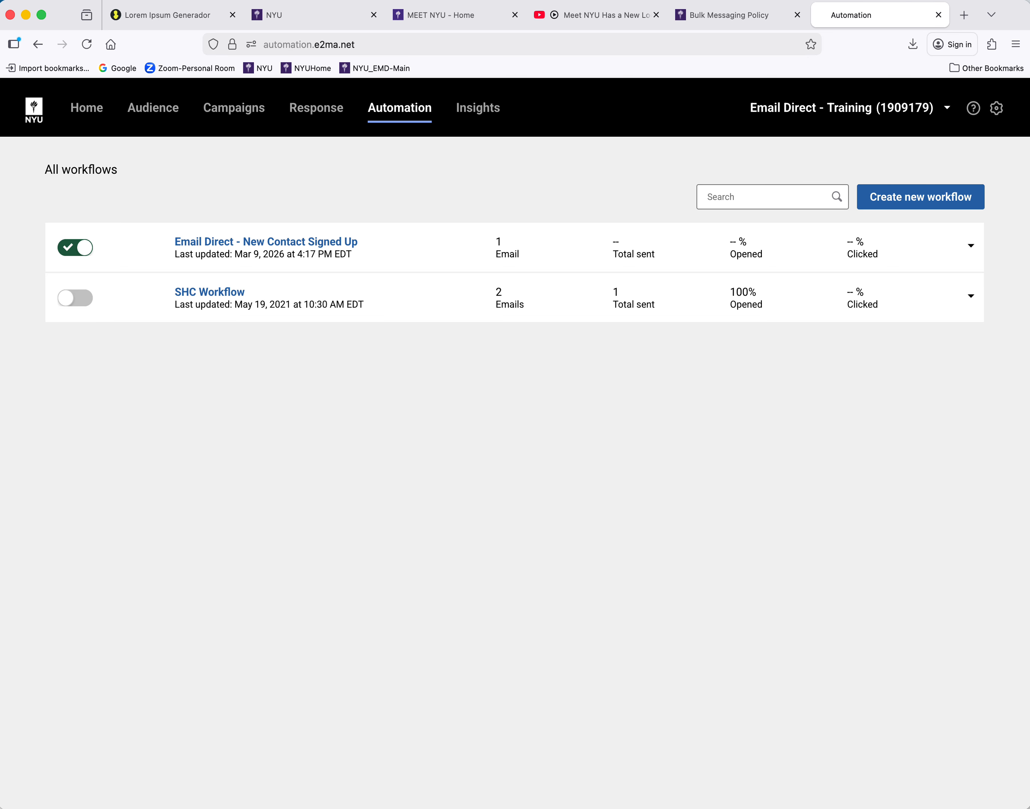
Deactivate the "Email Direct - New Contact Signed Up" workflow and delete it from the account
left_click(67, 251)
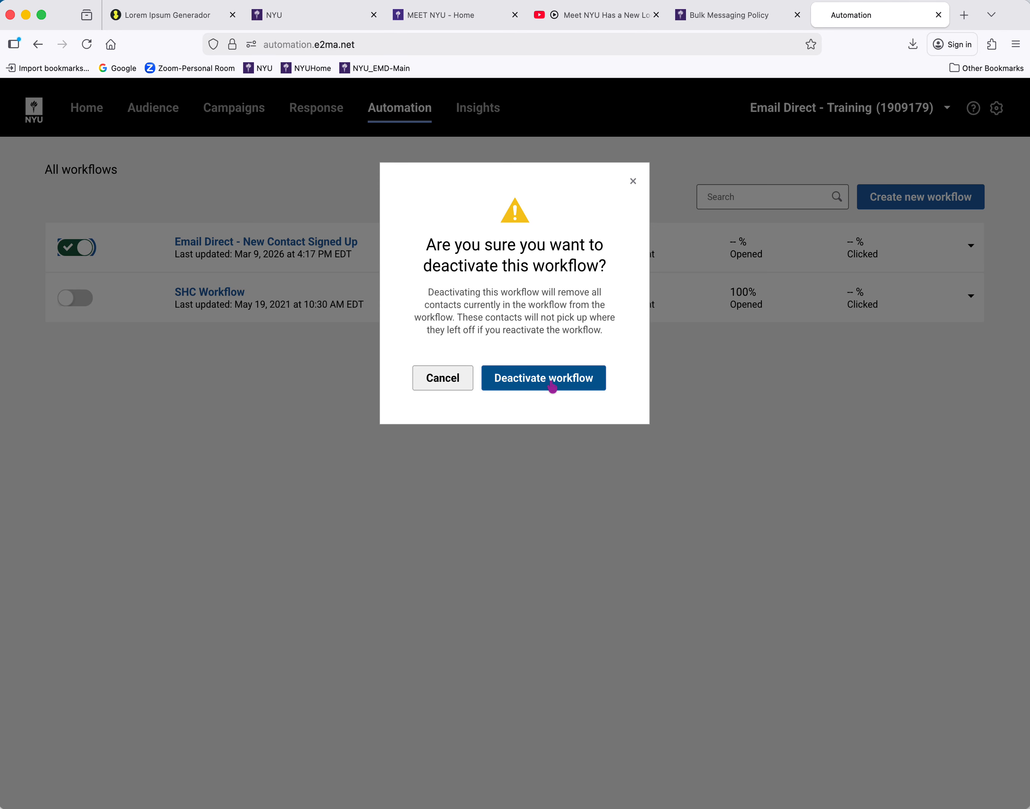
left_click(553, 387)
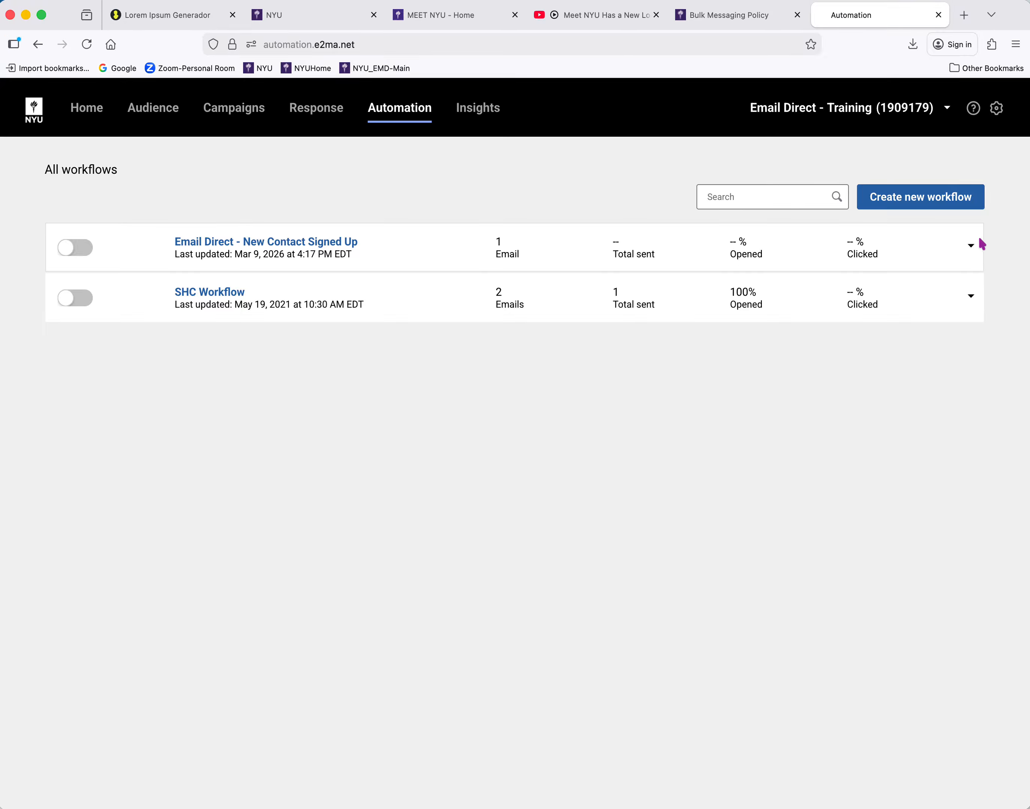
left_click(971, 247)
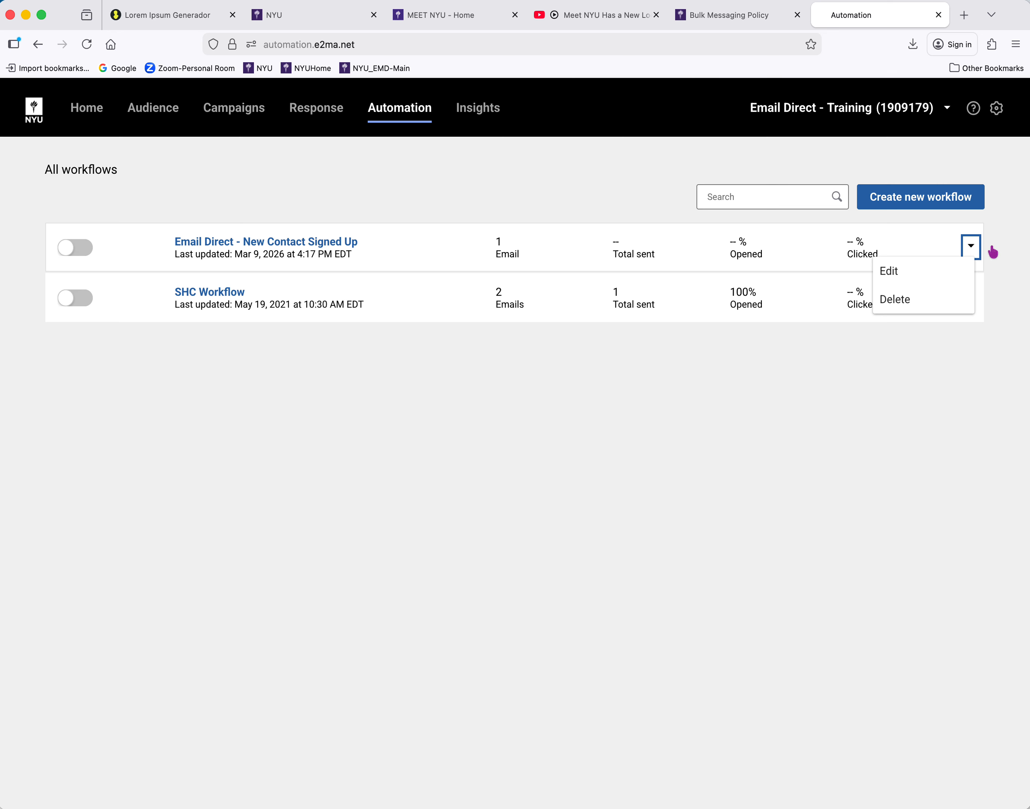
left_click(901, 302)
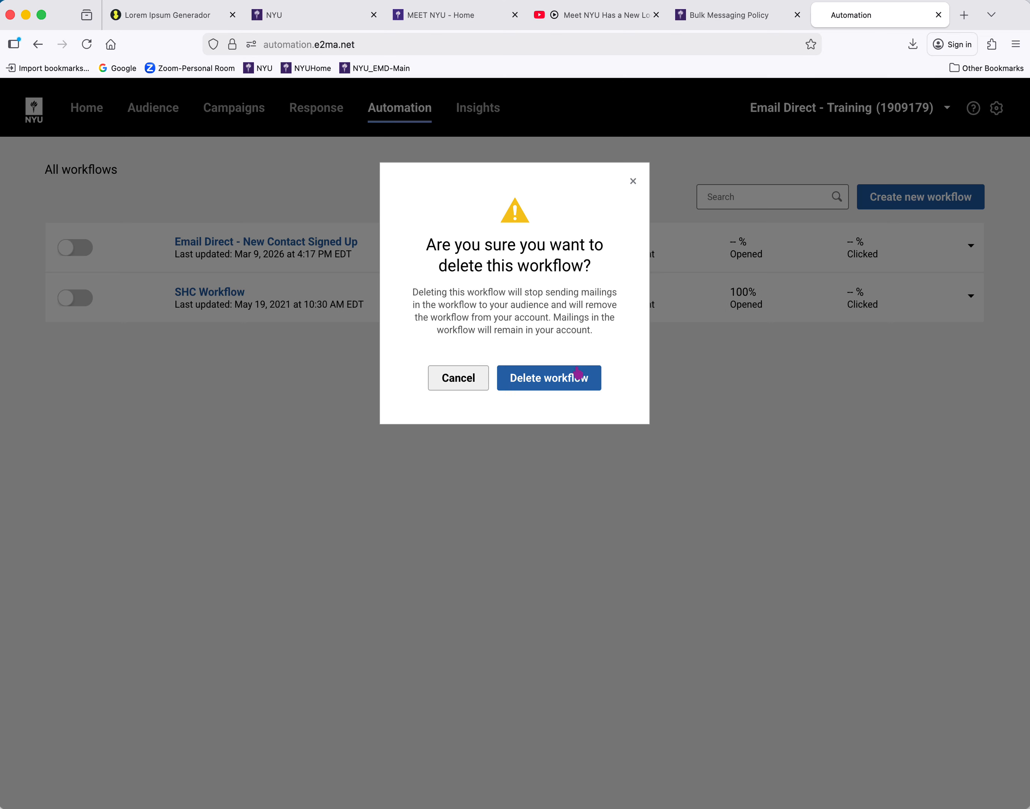
left_click(575, 377)
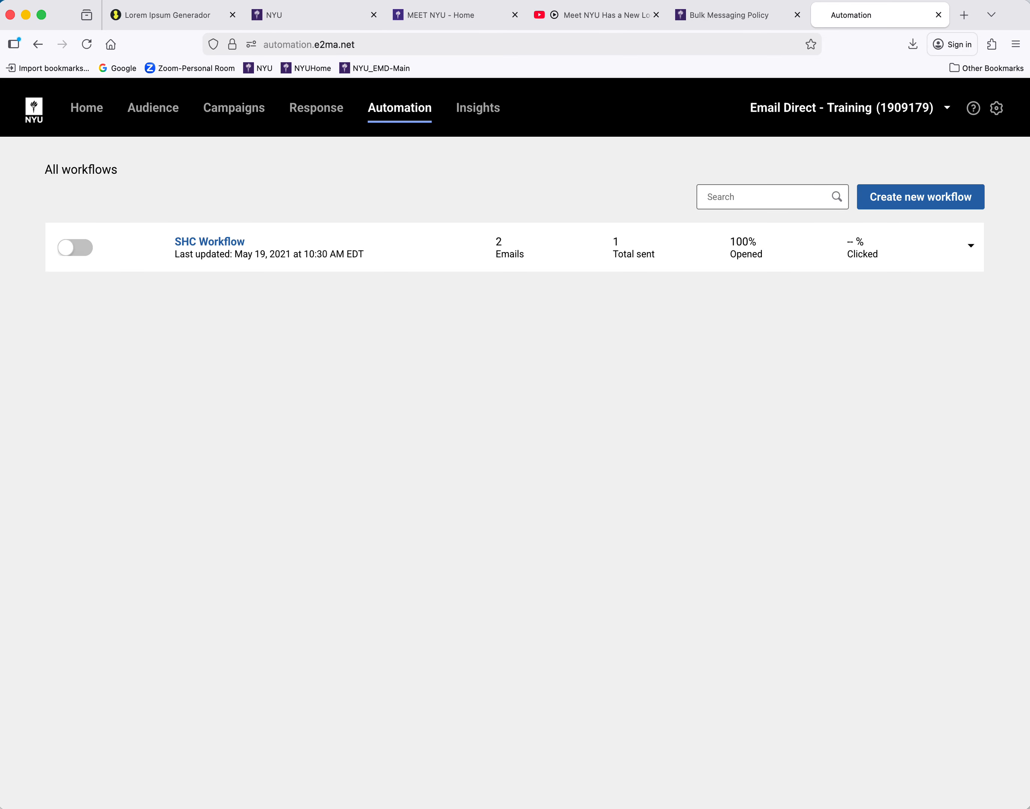